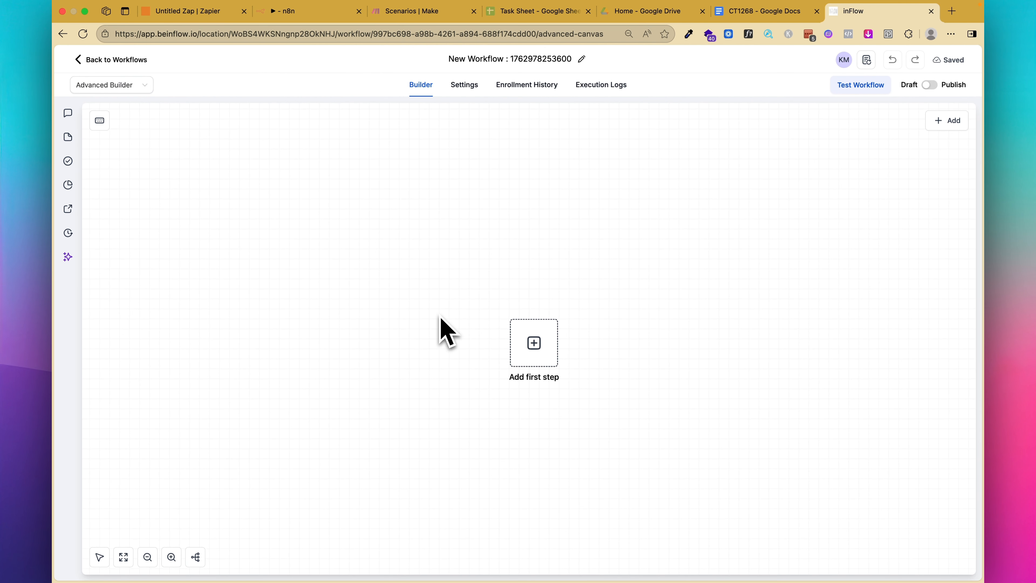
# Add a Form Submitted trigger as the first step of the new workflow.
pyautogui.scroll(-4, 440, 318)
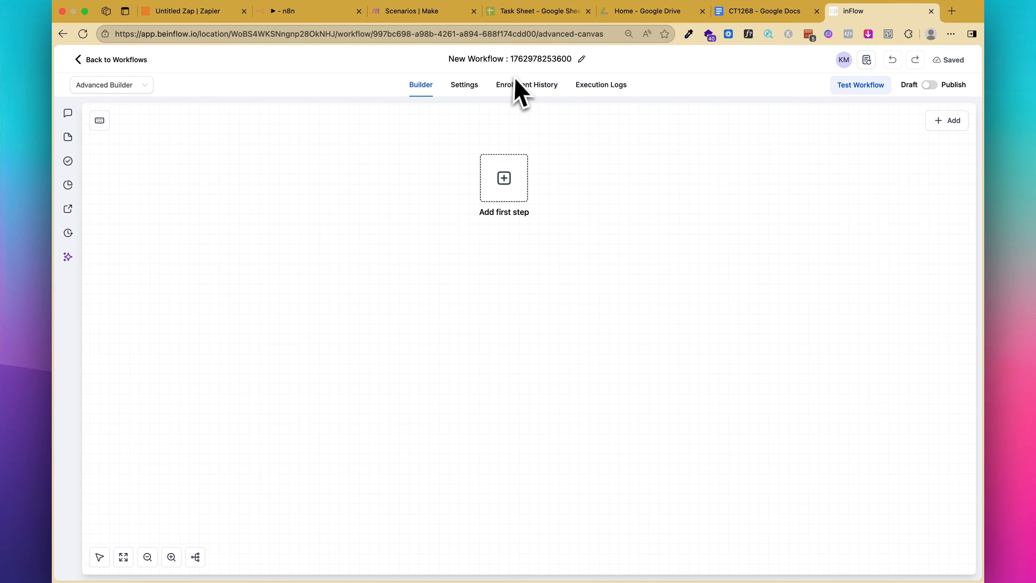
pyautogui.click(505, 183)
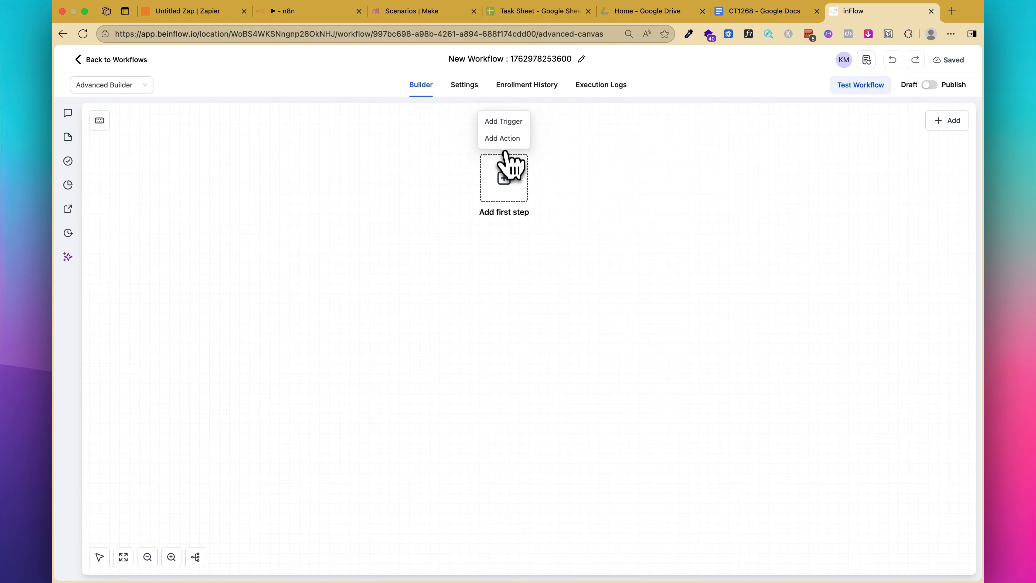
pyautogui.click(505, 122)
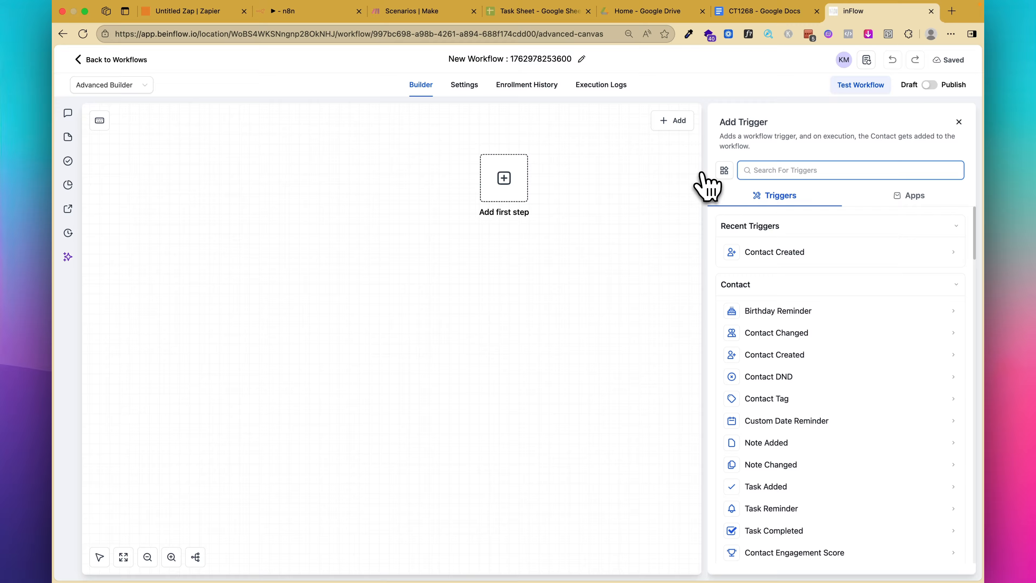
pyautogui.click(800, 171)
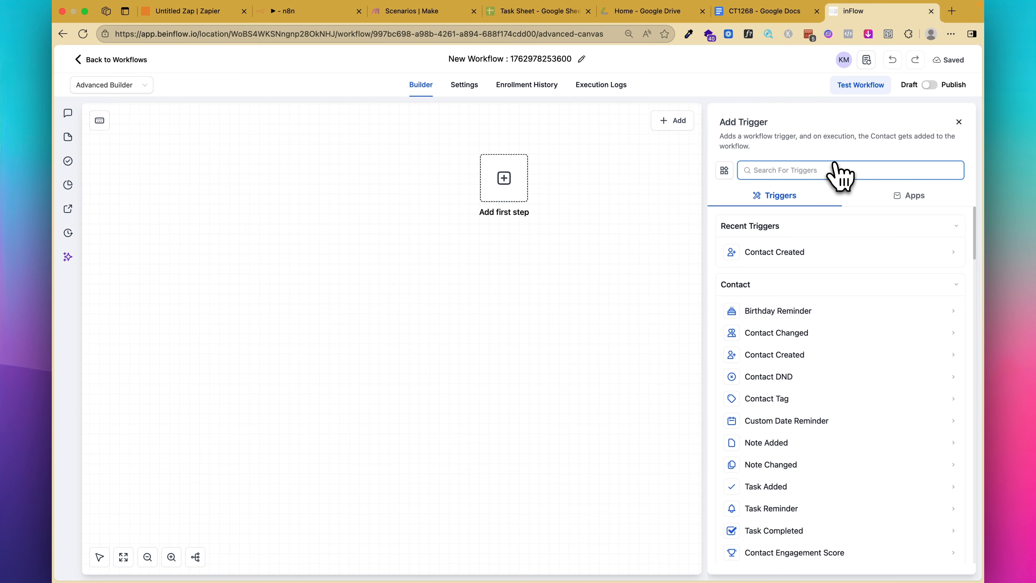
pyautogui.write('form')
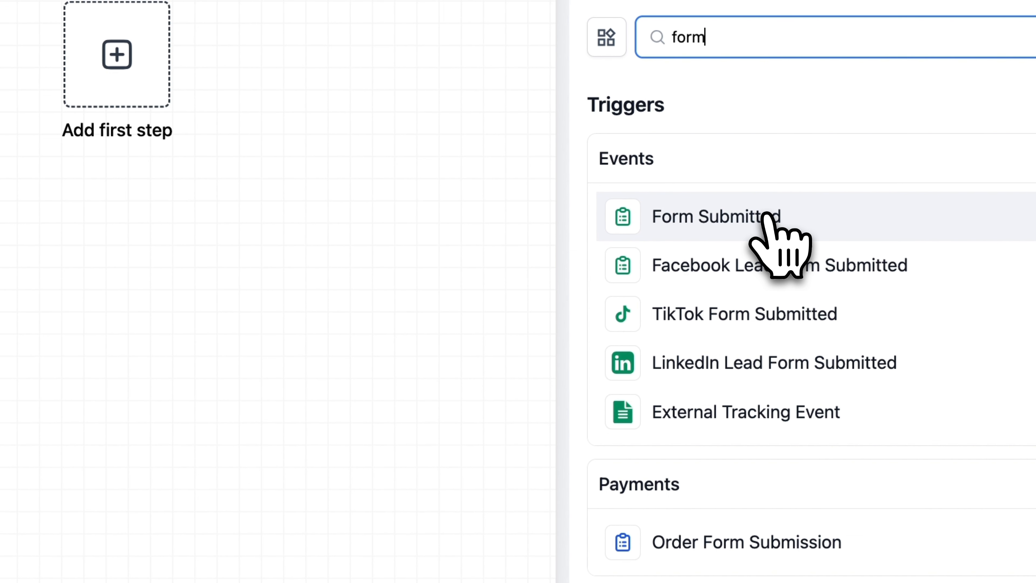
pyautogui.click(788, 253)
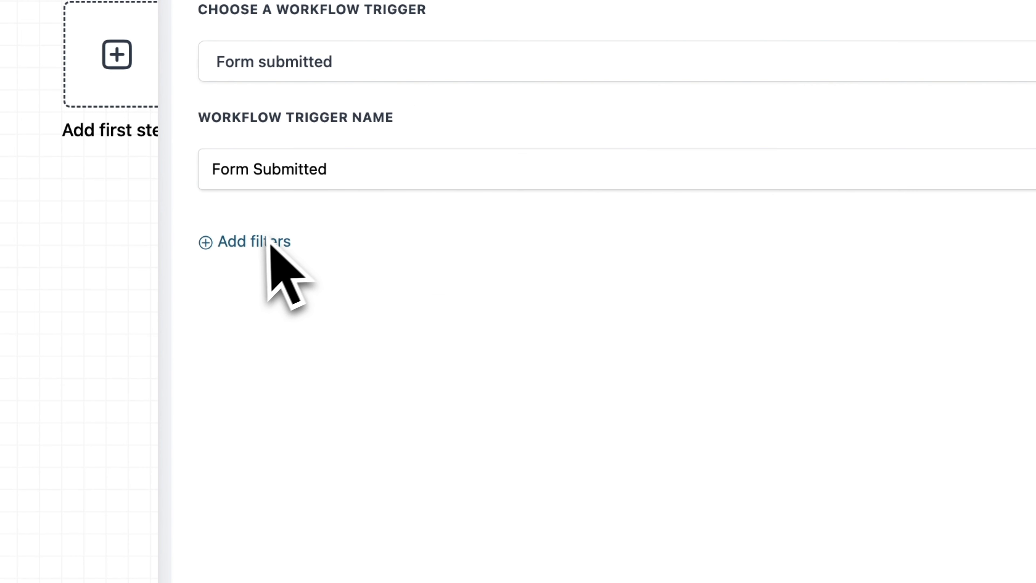
# Add a trigger filter so that Form is Ebook Sign Up Form.
pyautogui.click(267, 245)
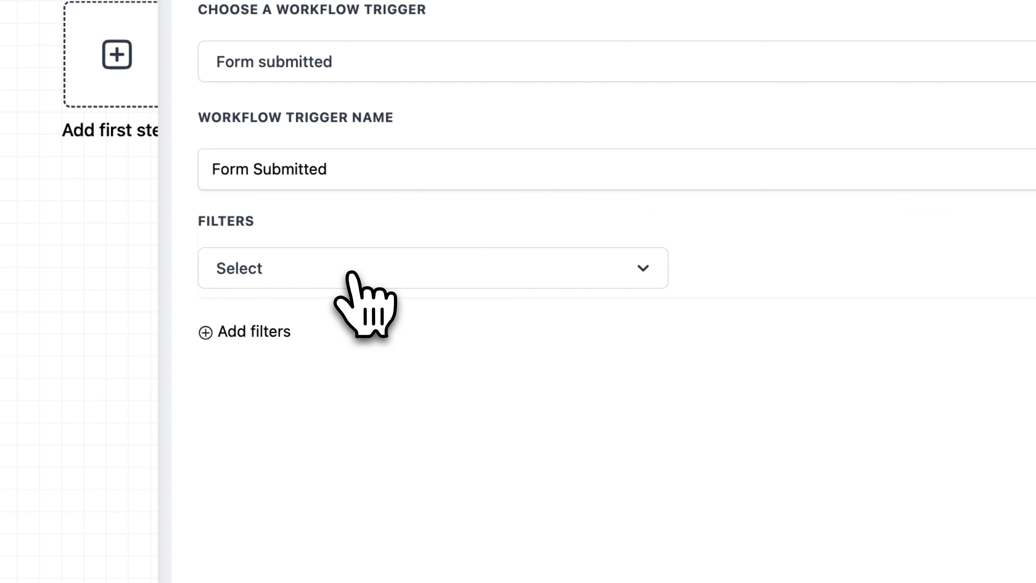
pyautogui.click(352, 272)
pyautogui.press('Down')
pyautogui.press('Return')
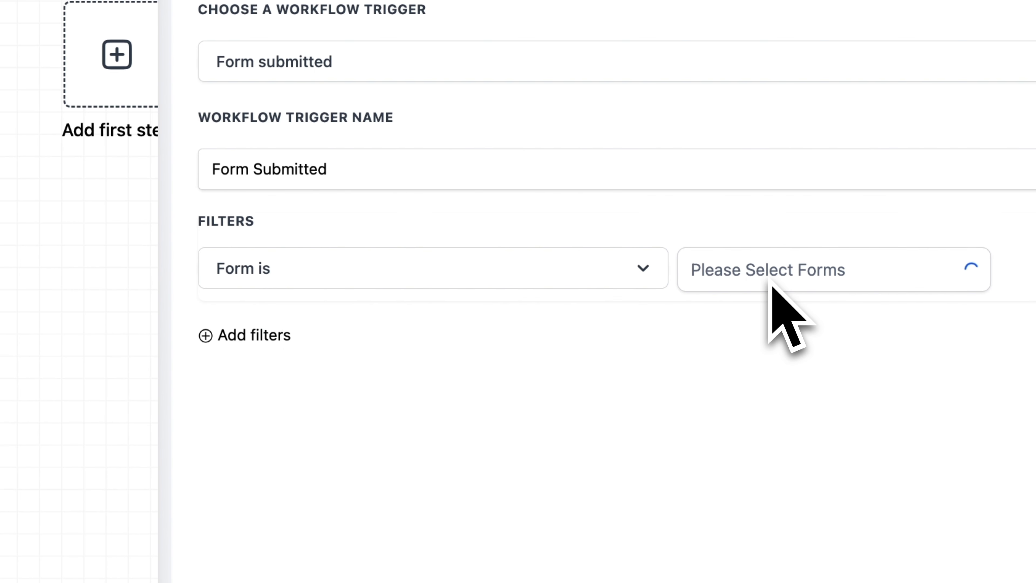
pyautogui.click(769, 280)
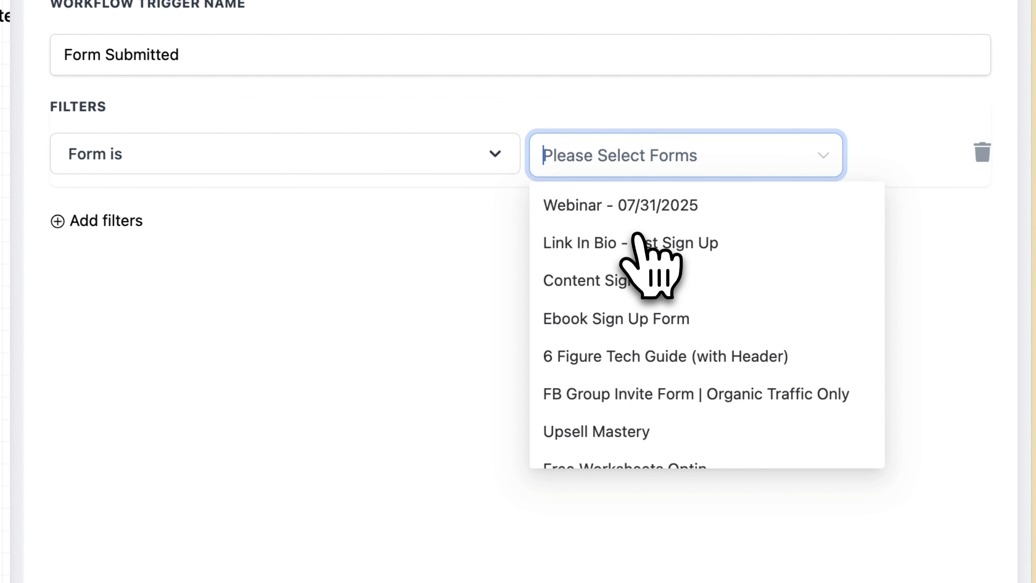
pyautogui.click(713, 314)
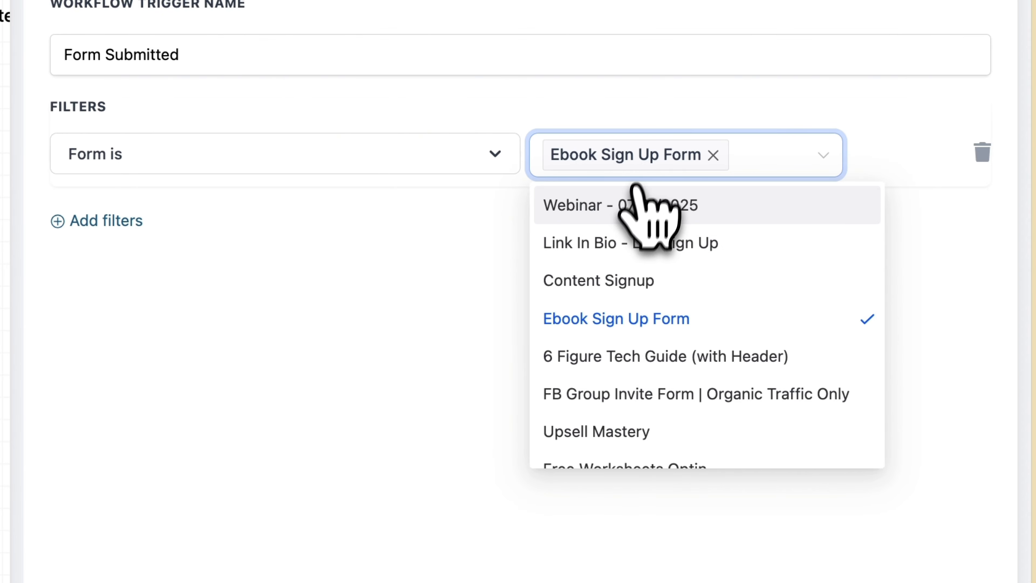
pyautogui.scroll(-2, 661, 359)
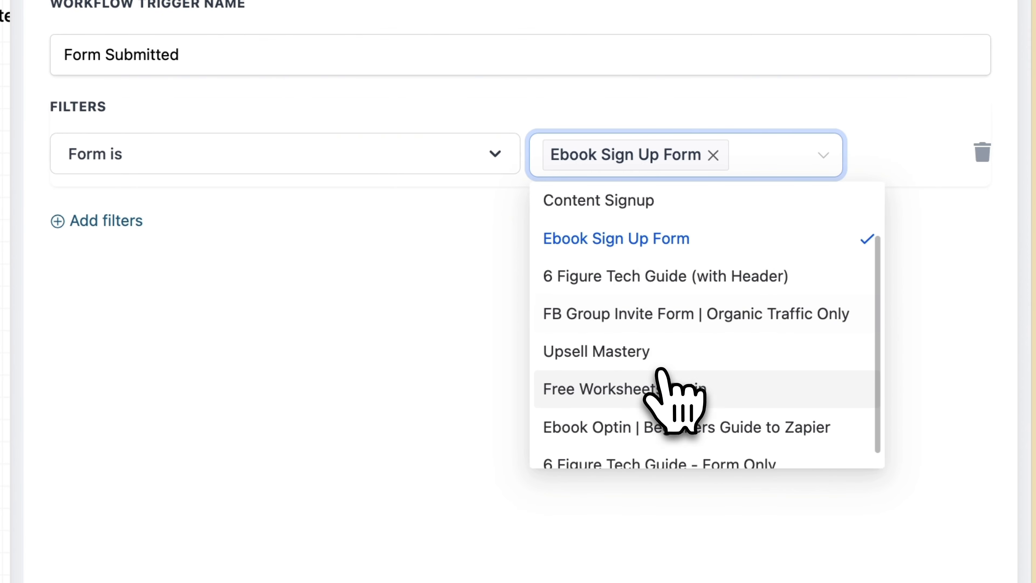
pyautogui.click(668, 351)
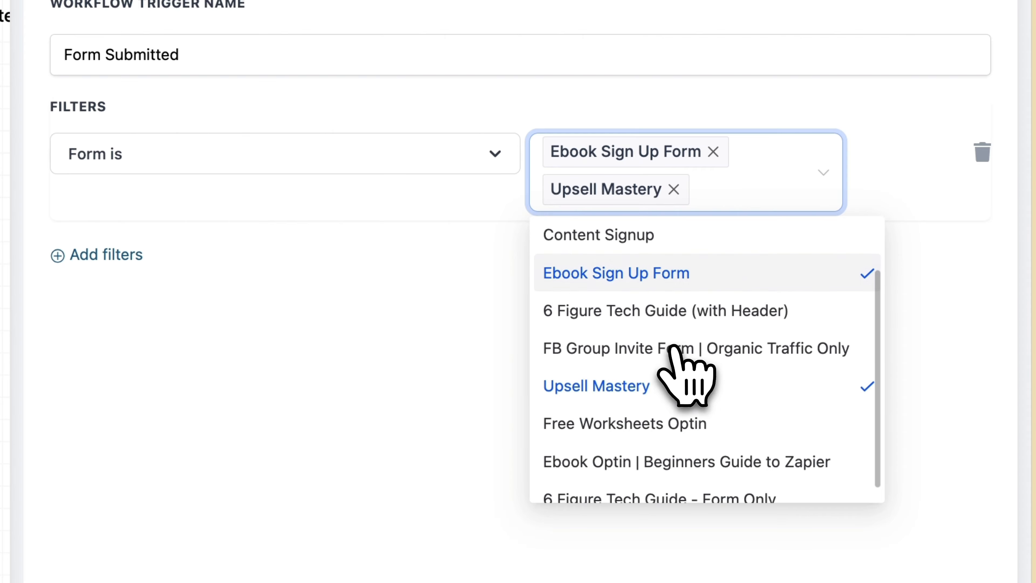
pyautogui.click(664, 272)
pyautogui.click(584, 352)
pyautogui.click(630, 238)
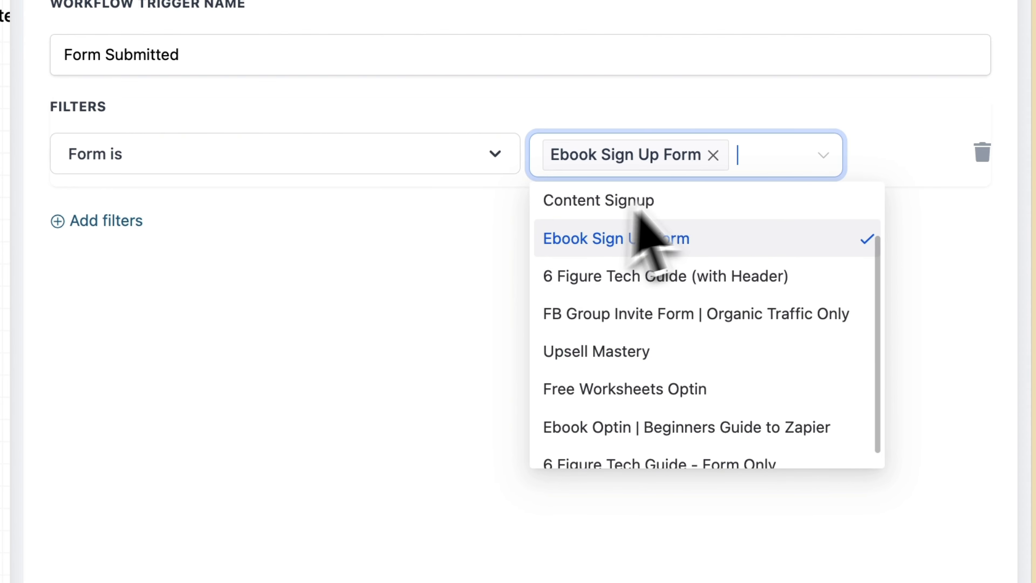
# Save the form trigger and add a Send Email action after it.
pyautogui.click(913, 510)
pyautogui.click(937, 523)
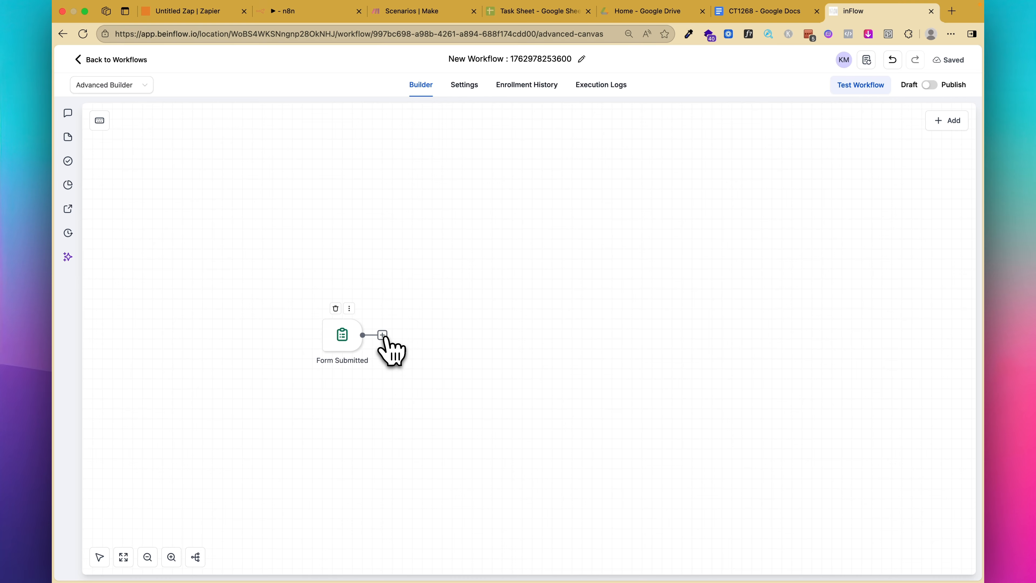
pyautogui.click(382, 335)
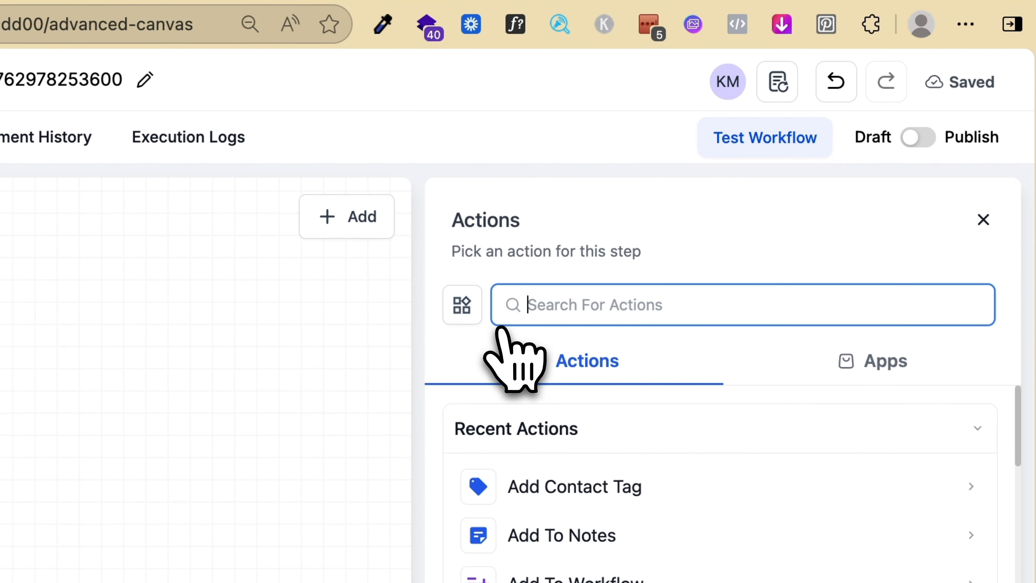
pyautogui.write('send')
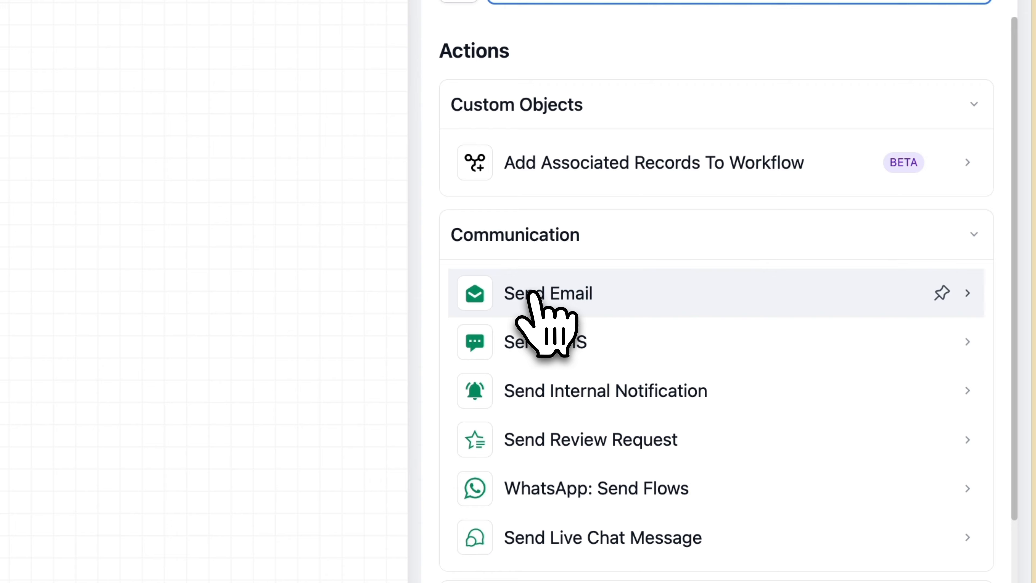
pyautogui.click(533, 293)
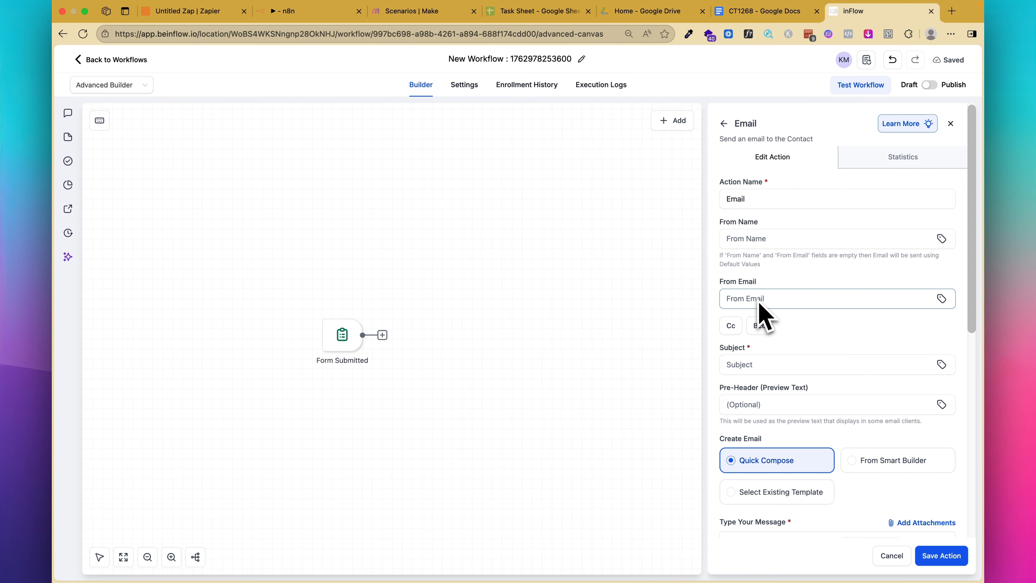
# Fill the email action from the existing template "Value | Why You Need Automation".
pyautogui.scroll(-4, 801, 388)
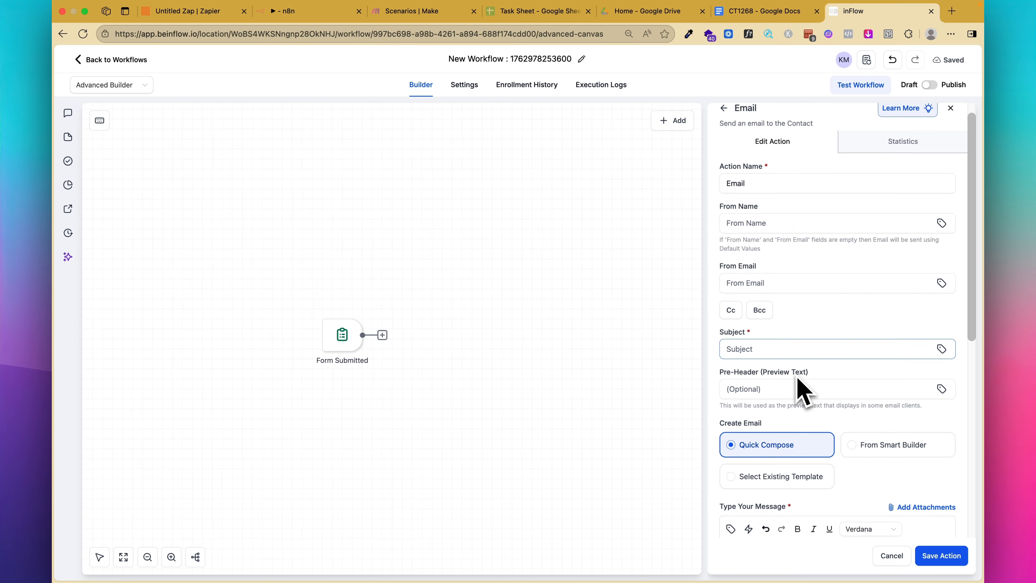
pyautogui.click(817, 410)
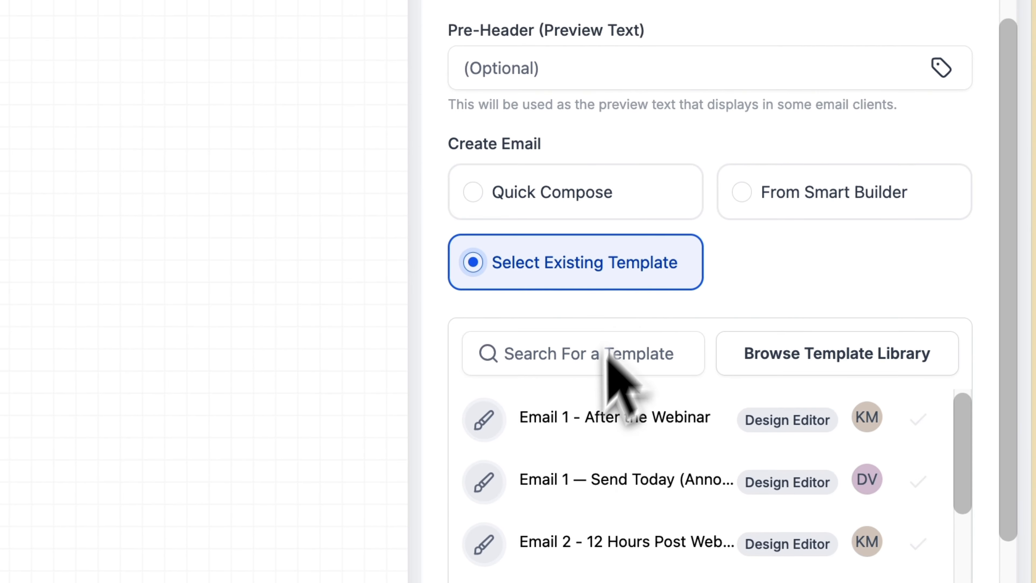
pyautogui.click(683, 449)
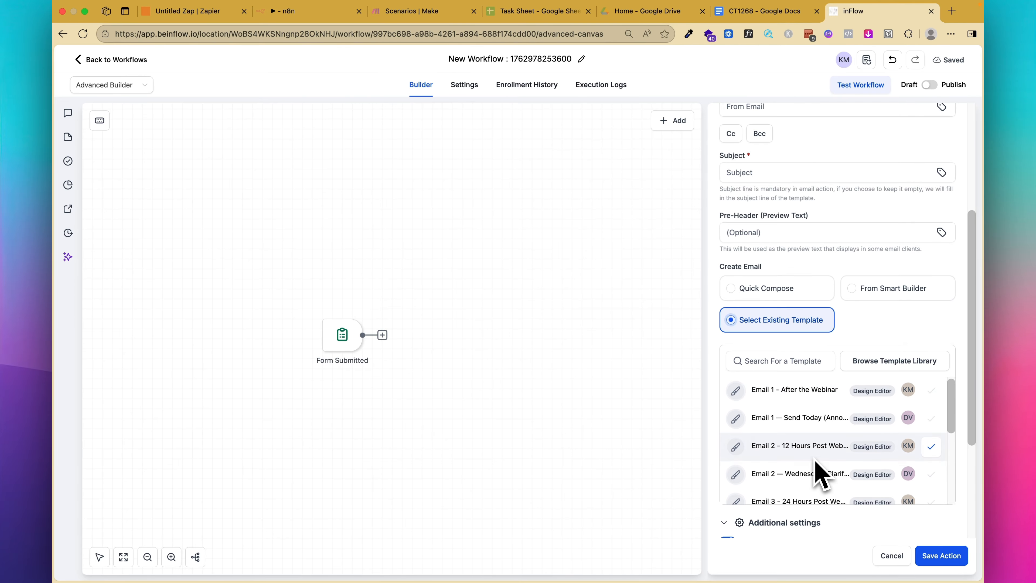
pyautogui.scroll(-5, 817, 474)
pyautogui.click(815, 462)
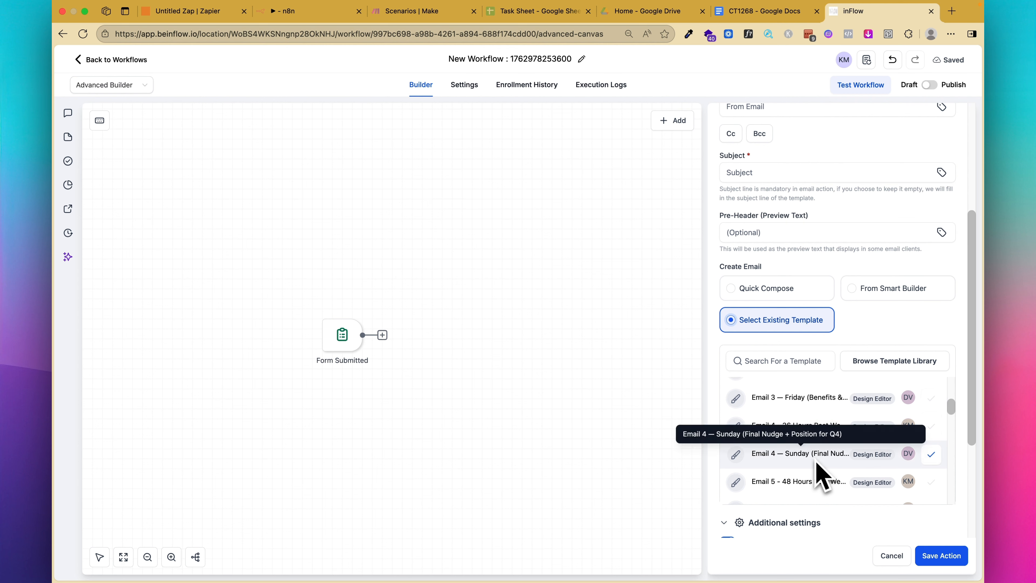
pyautogui.scroll(-6, 817, 469)
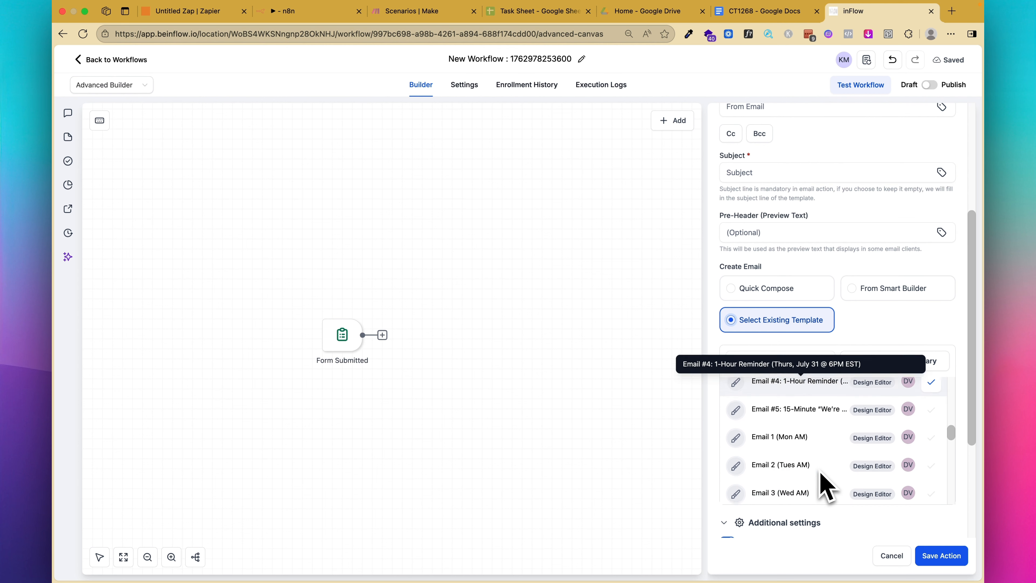
pyautogui.scroll(-1, 819, 471)
pyautogui.scroll(-1, 821, 473)
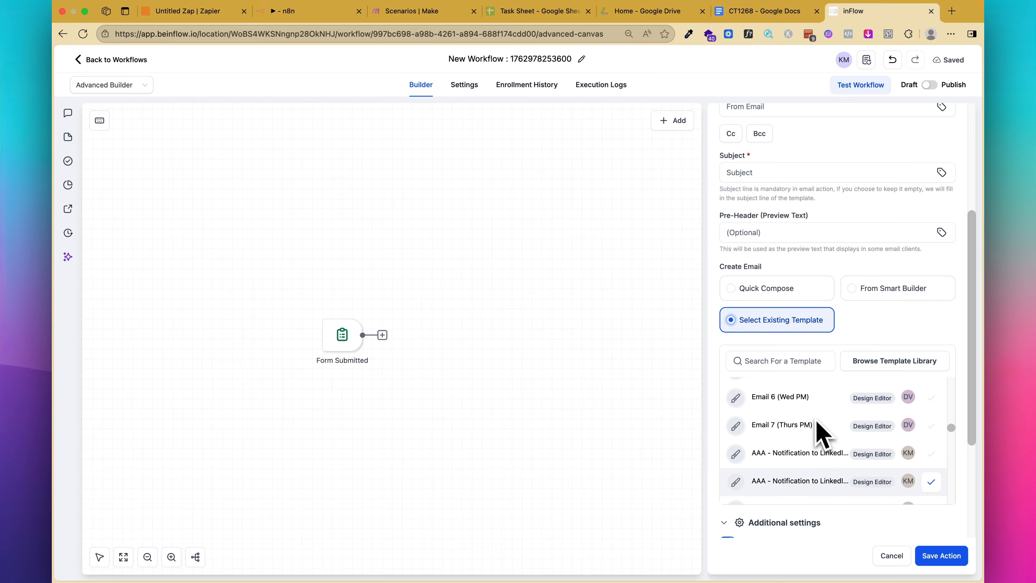
pyautogui.scroll(-1, 816, 418)
pyautogui.scroll(-5, 820, 446)
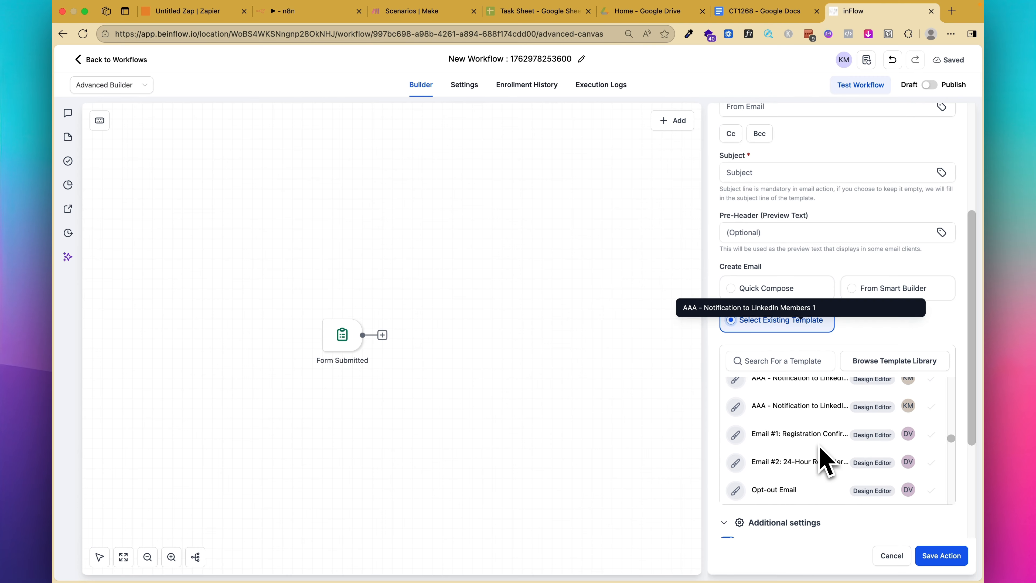
pyautogui.scroll(-3, 821, 457)
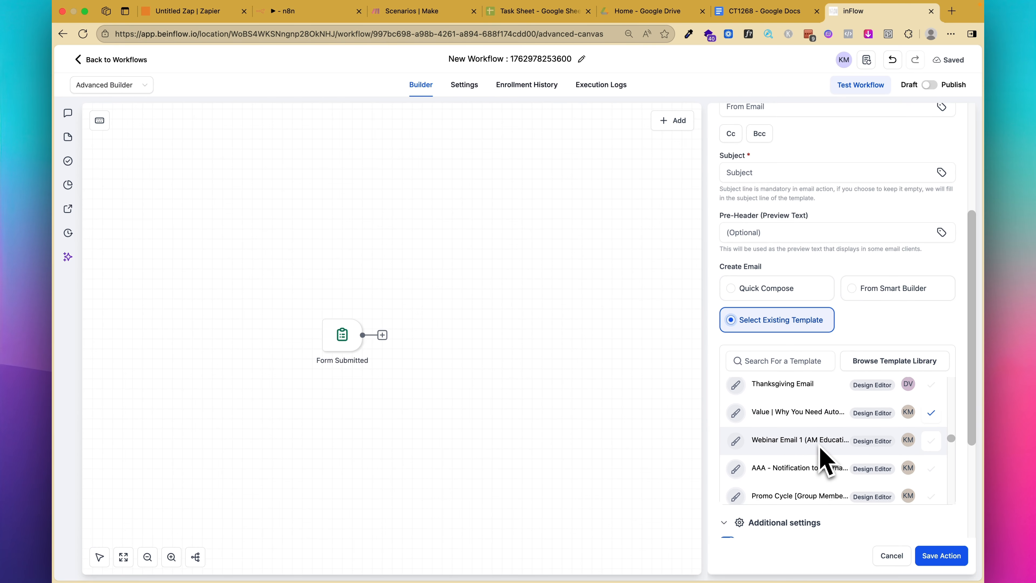
pyautogui.scroll(-1, 799, 455)
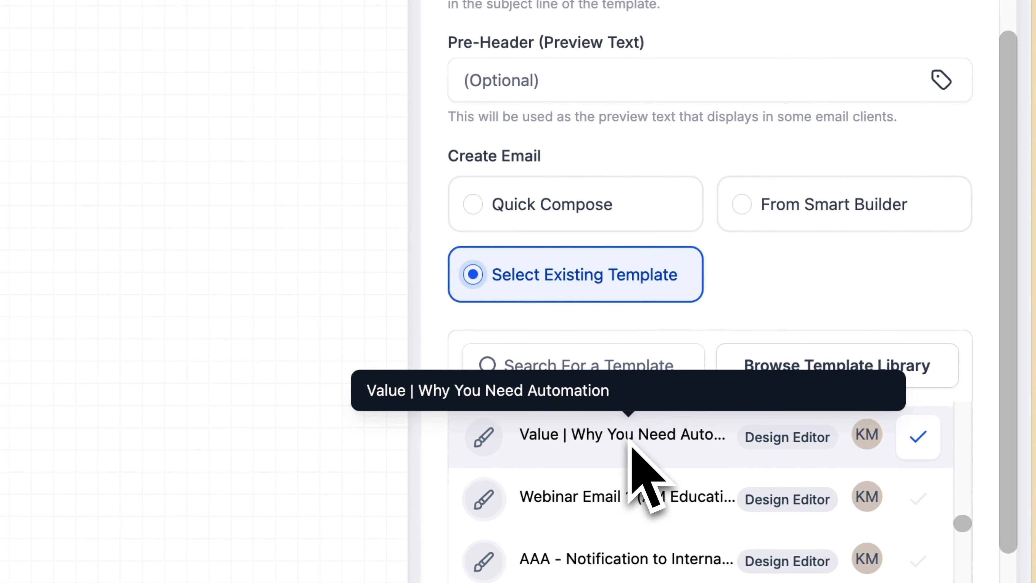
pyautogui.click(810, 395)
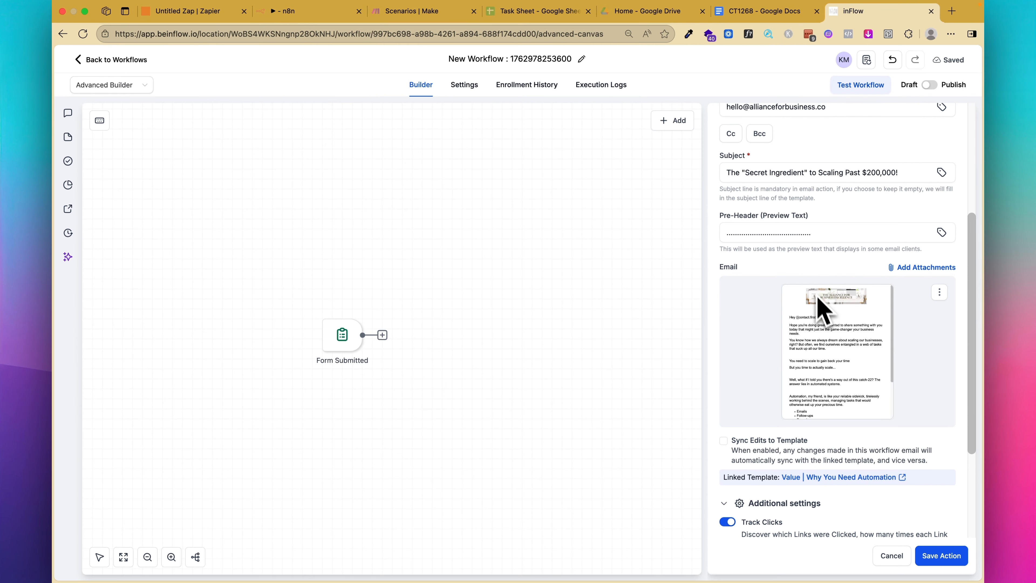
# Review the email's sender, subject and body preview, and open its design in the email editor.
pyautogui.scroll(3, 820, 314)
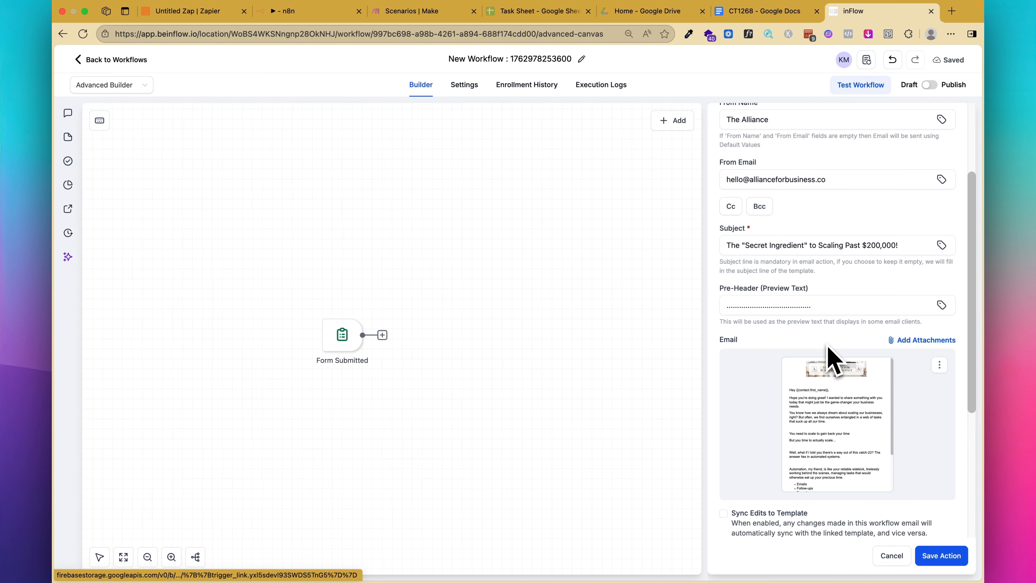
pyautogui.scroll(5, 828, 352)
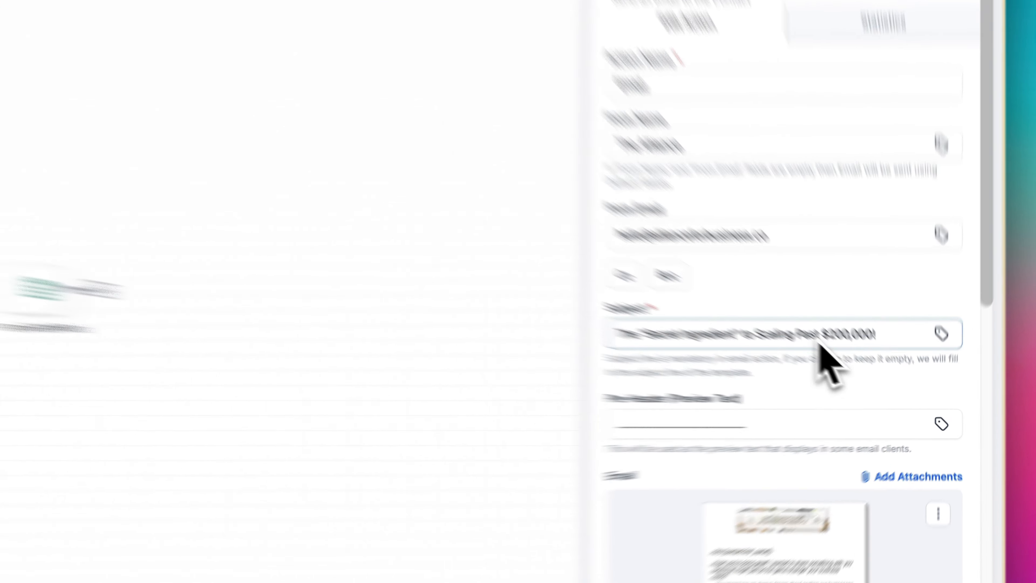
pyautogui.moveTo(869, 300); pyautogui.dragTo(755, 290)
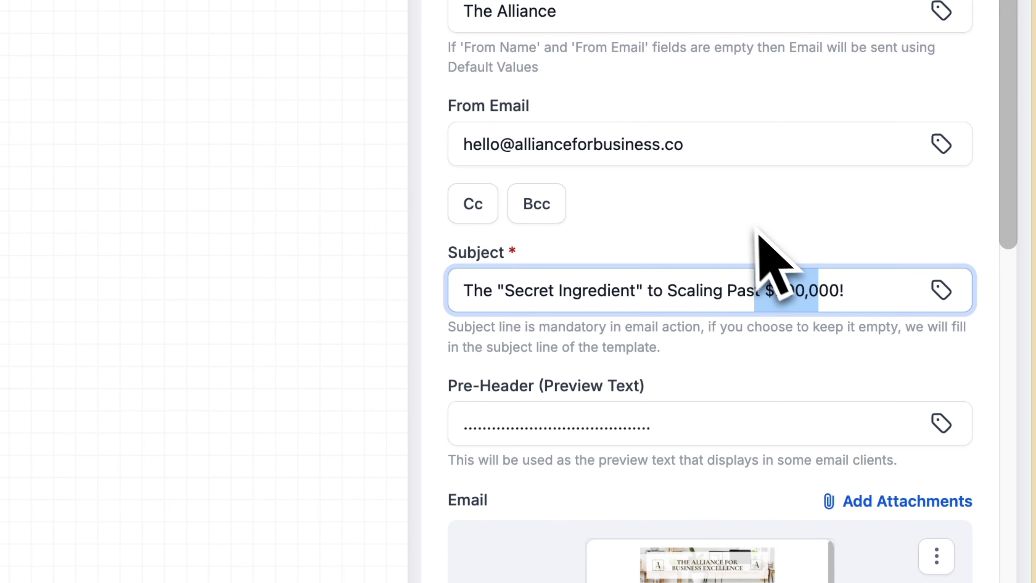
pyautogui.click(749, 225)
pyautogui.scroll(-5, 751, 236)
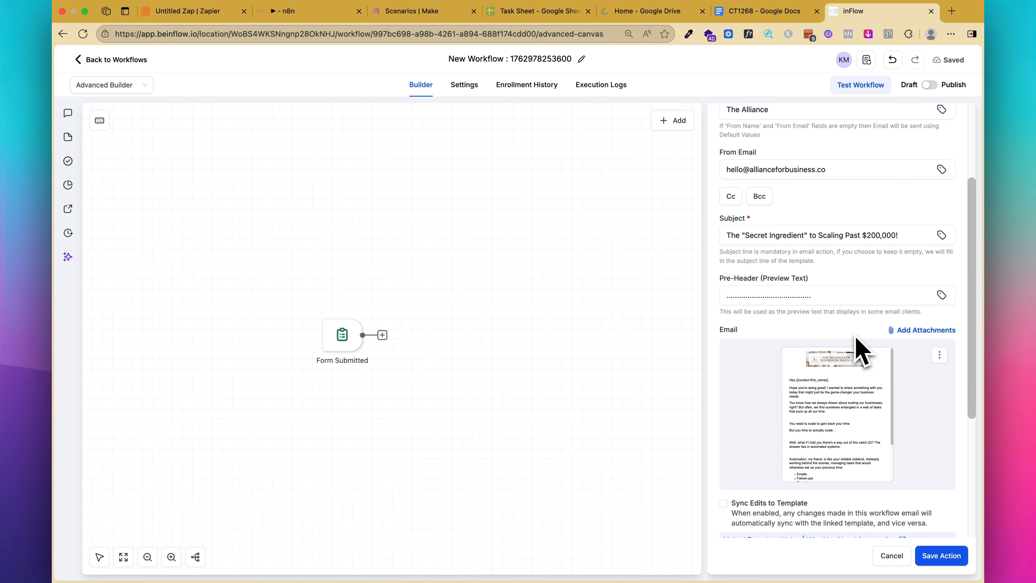
pyautogui.scroll(-3, 820, 381)
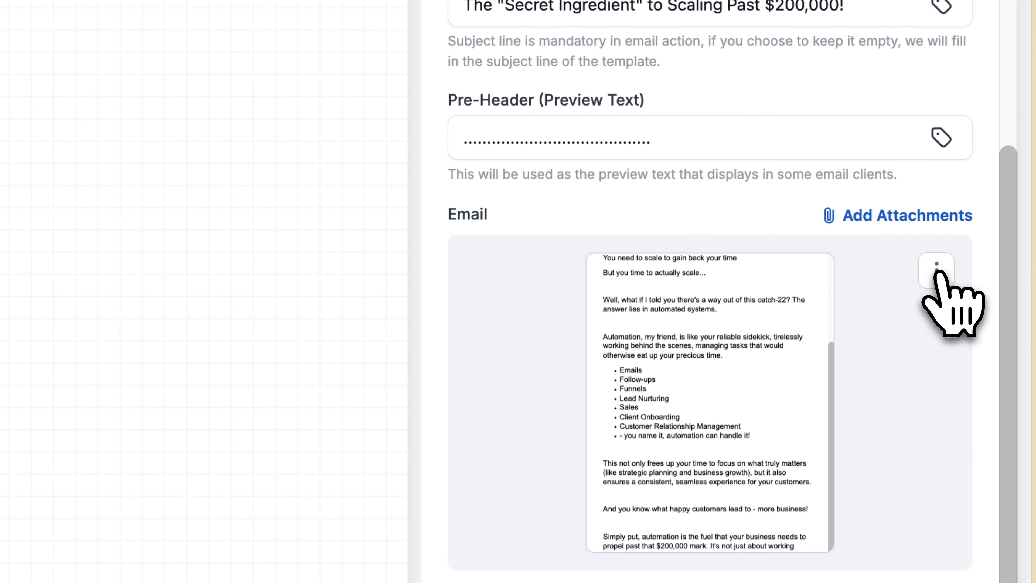
pyautogui.click(939, 355)
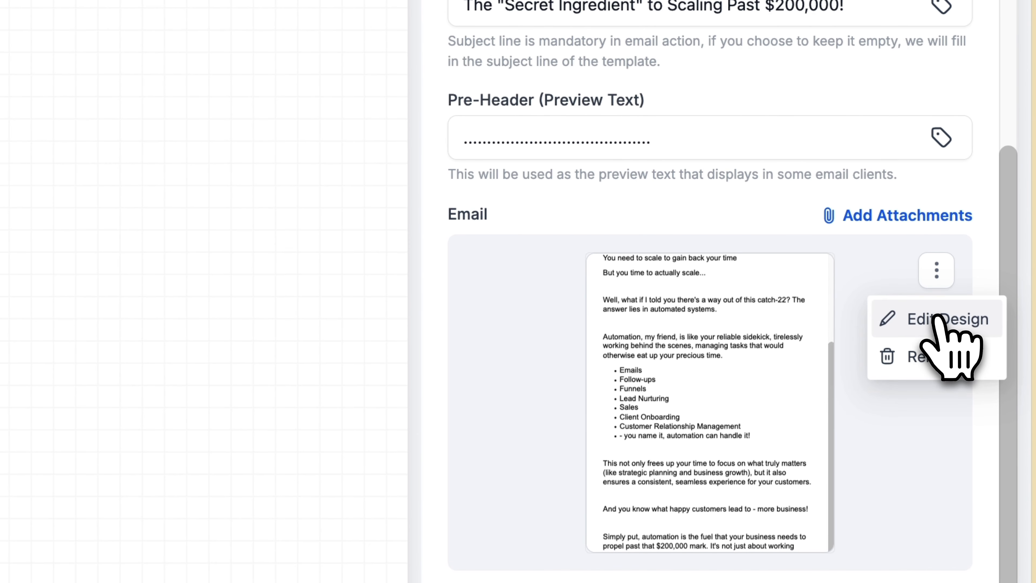
pyautogui.click(936, 318)
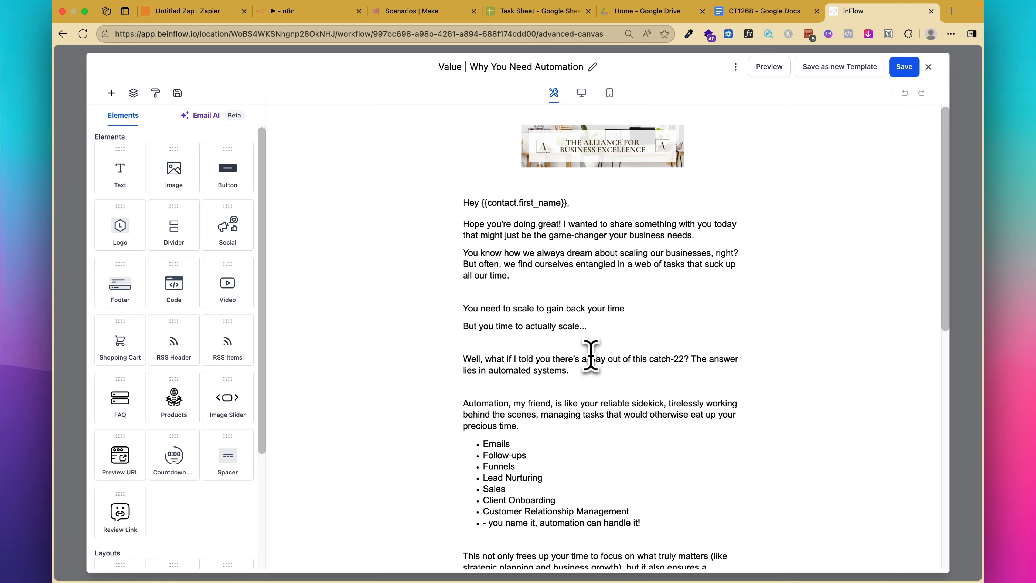
pyautogui.scroll(-3, 595, 339)
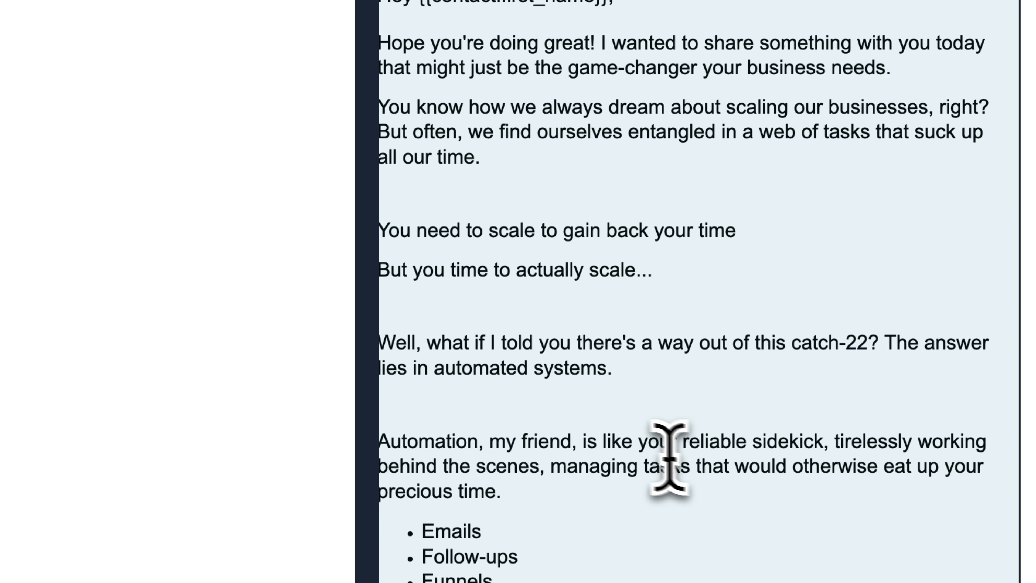
# Review the email's body text in the design editor along with its paragraph style and font options.
pyautogui.click(561, 331)
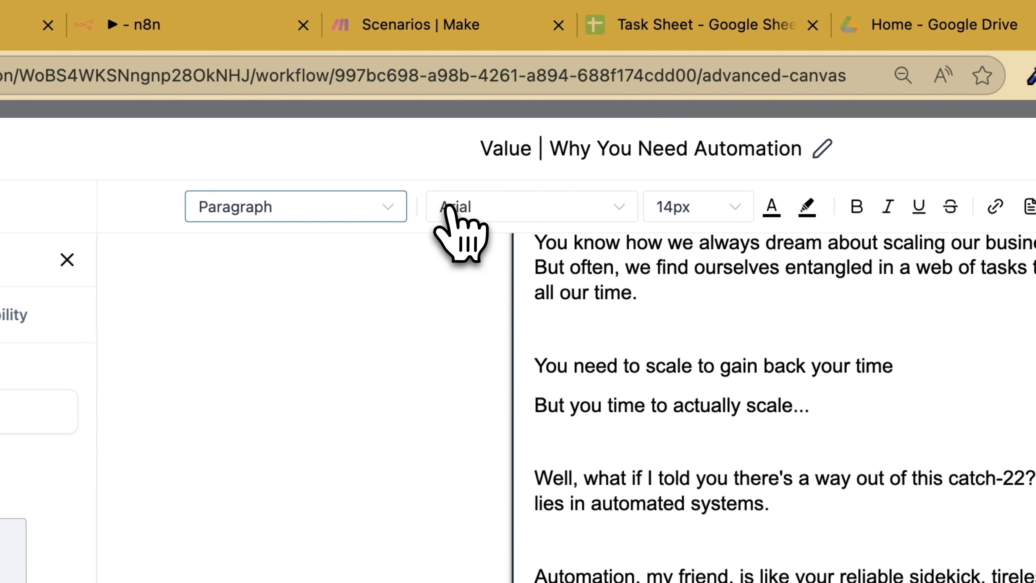
pyautogui.click(367, 207)
pyautogui.click(474, 207)
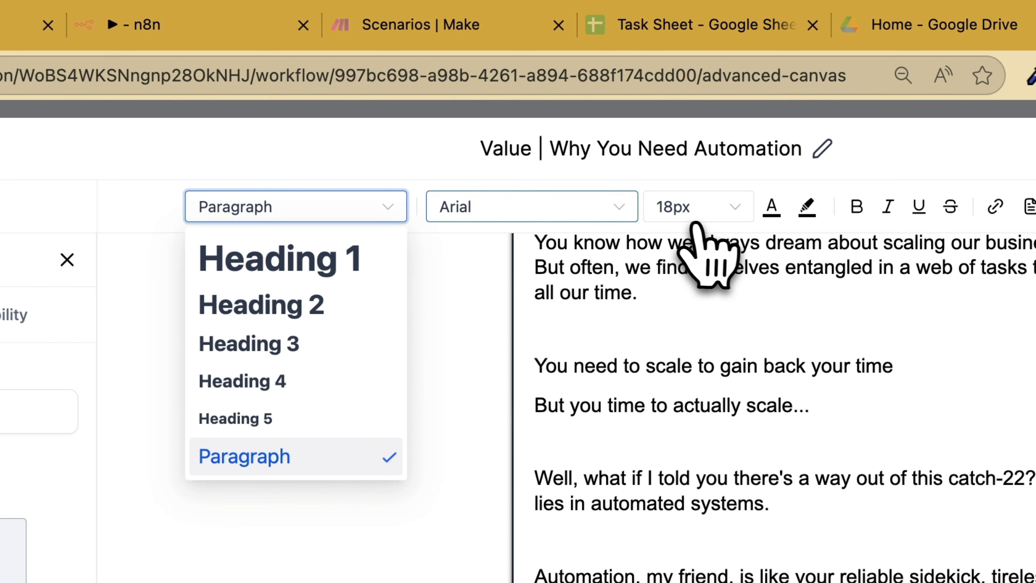
pyautogui.scroll(-3, 430, 479)
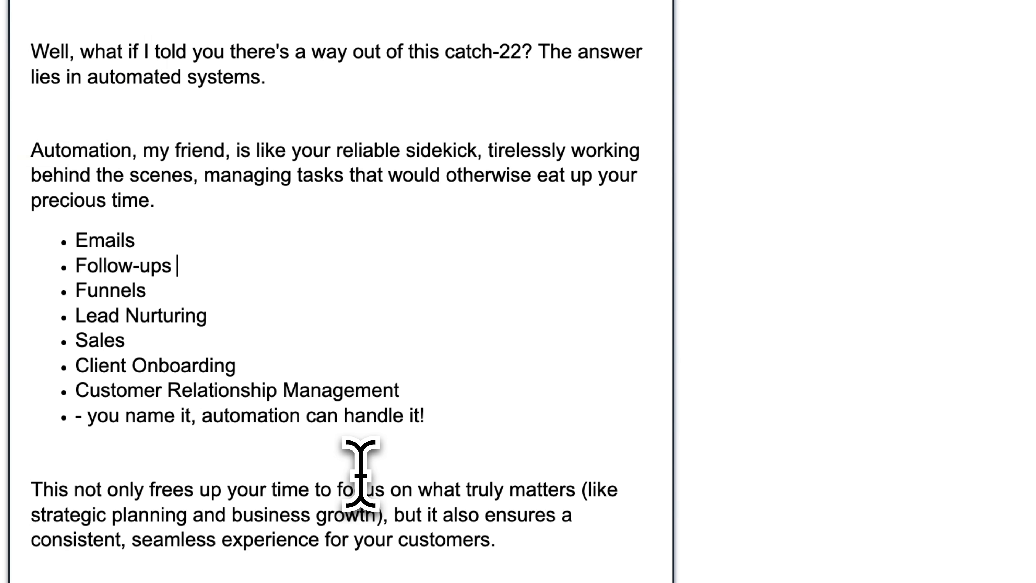
pyautogui.scroll(-2, 361, 475)
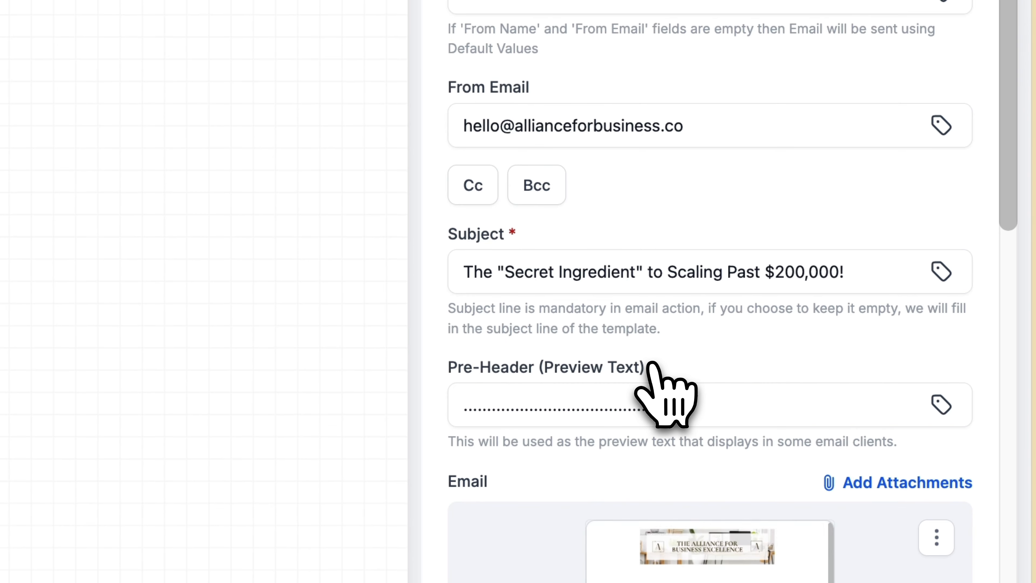
# Turn on Sync Edits to Template for the email linked to "Value | Why You Need Automation" and save the action.
pyautogui.scroll(-5, 653, 409)
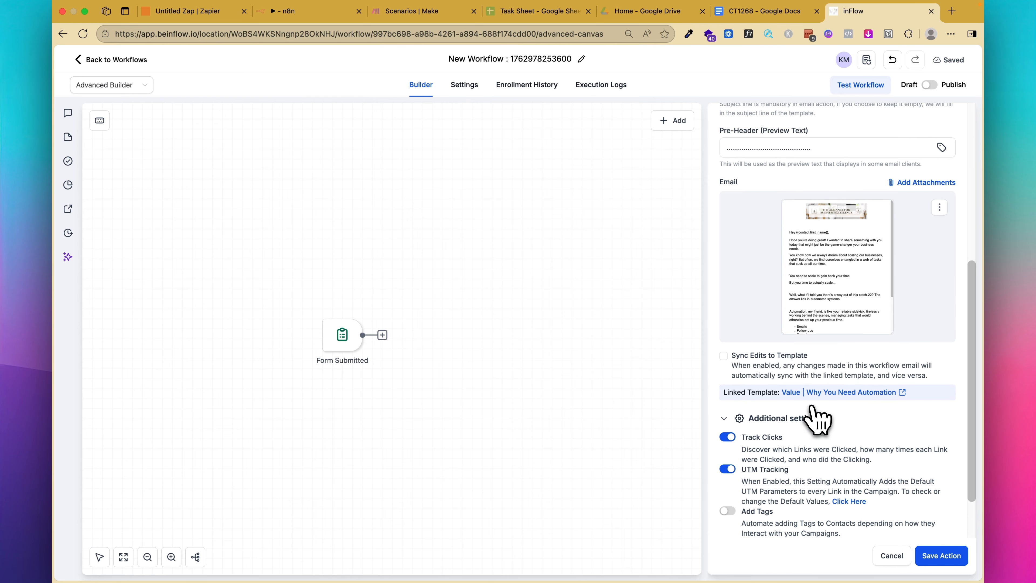
pyautogui.scroll(-1, 810, 408)
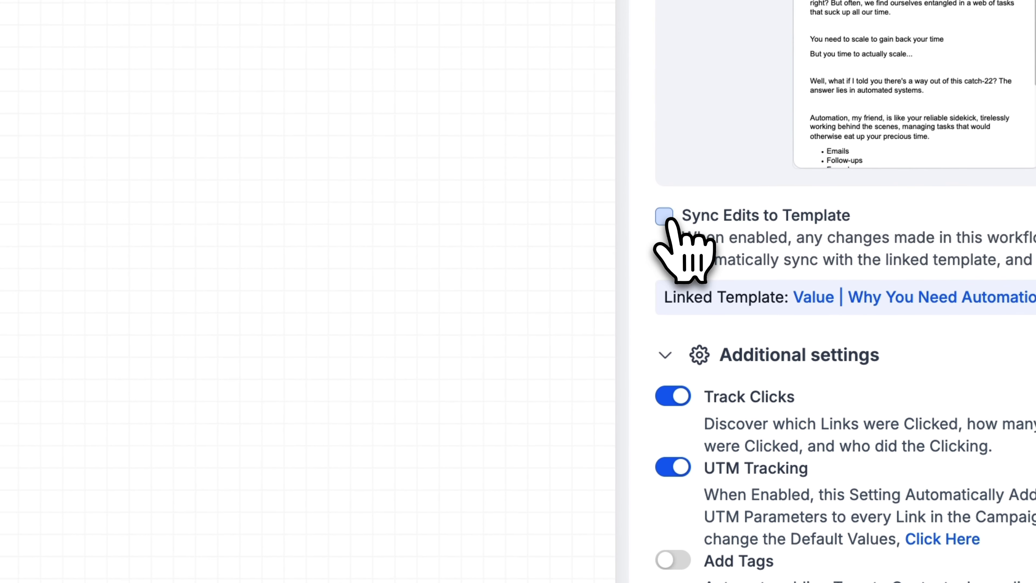
pyautogui.click(664, 216)
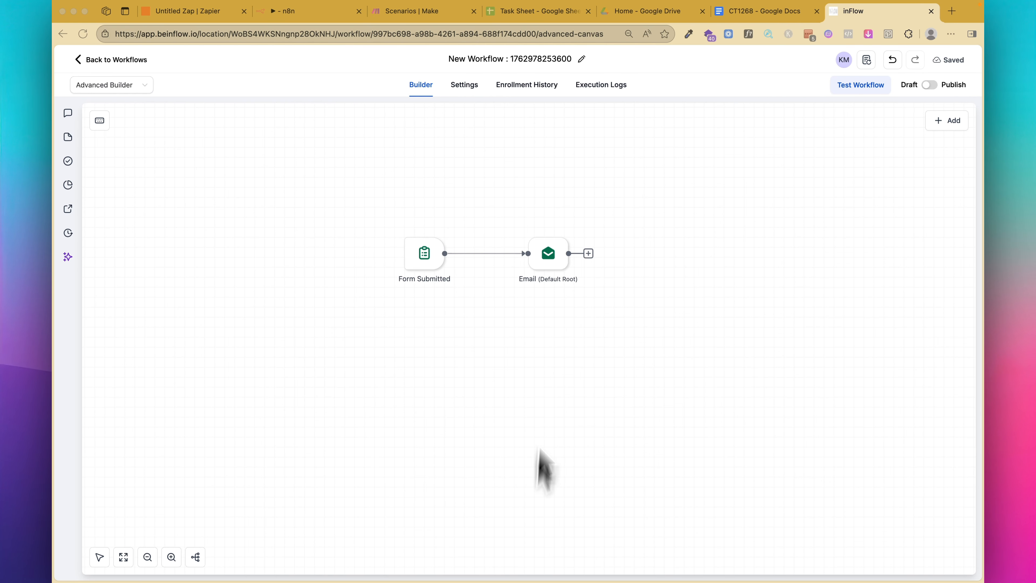
# Insert a Wait action between the Form Submitted trigger and the Email action.
pyautogui.moveTo(487, 259)
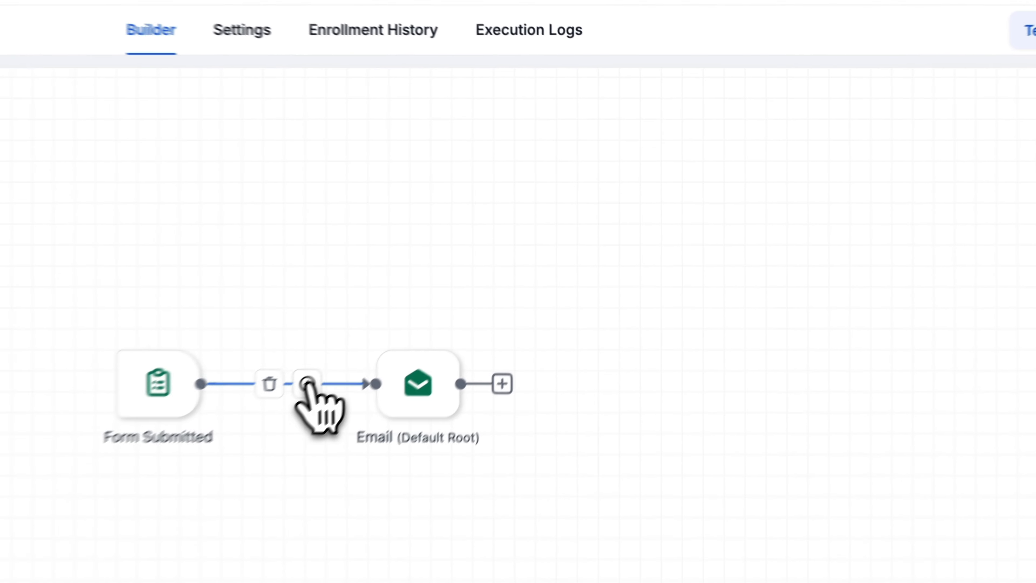
pyautogui.click(285, 398)
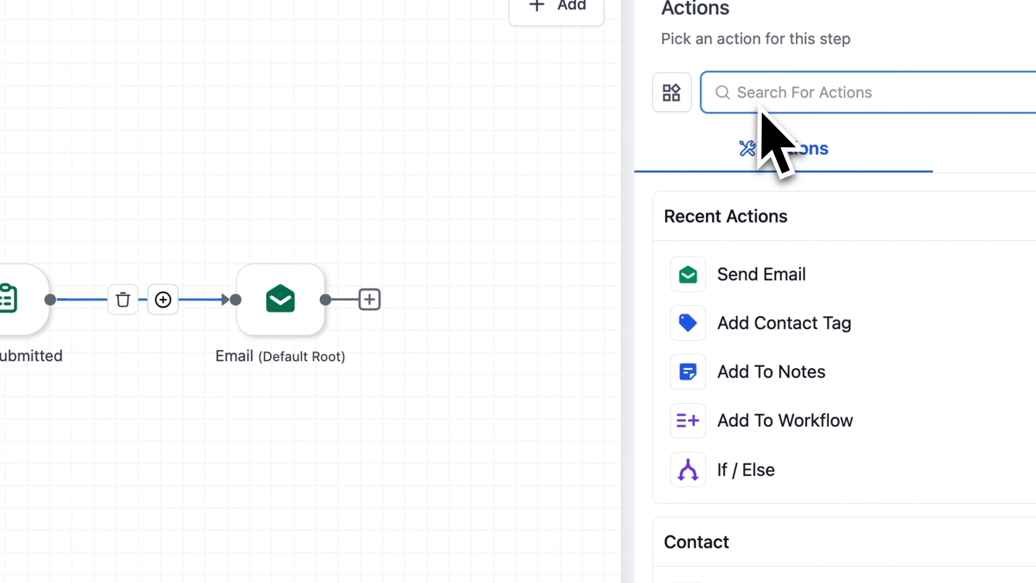
pyautogui.write('wait')
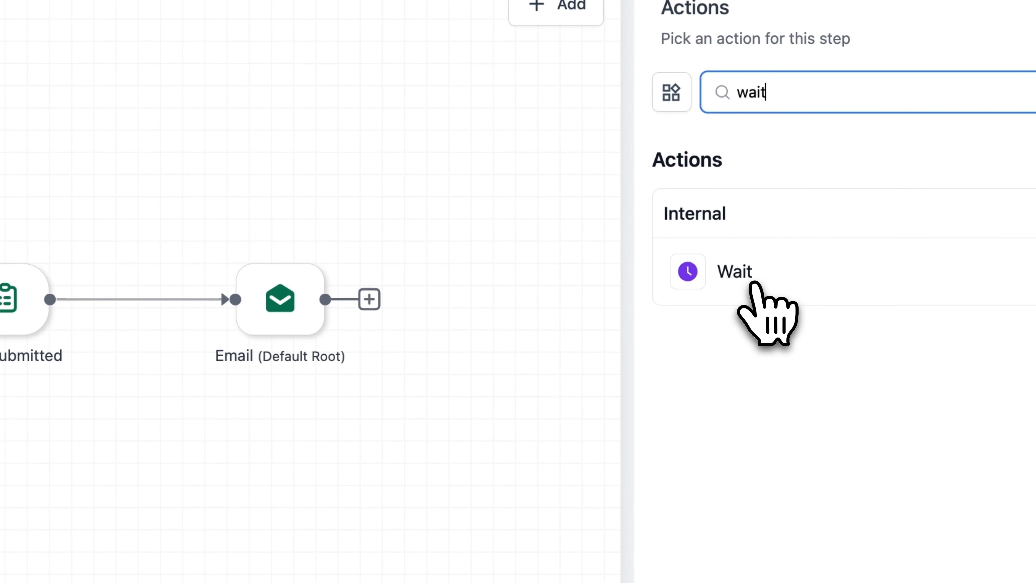
pyautogui.click(756, 286)
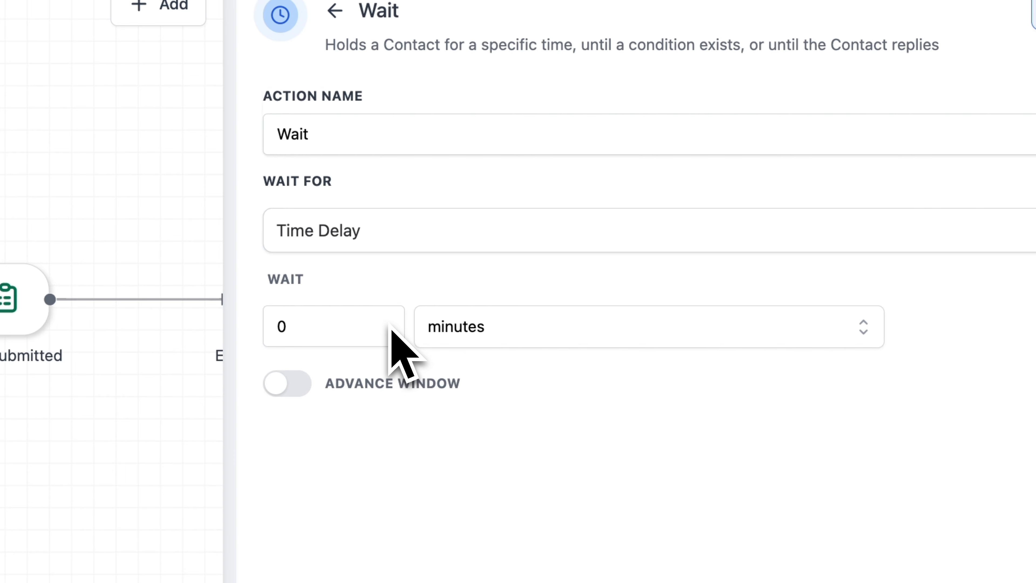
# Set the Wait action's time delay to 5 minutes and save the action.
pyautogui.click(350, 327)
pyautogui.write('2')
pyautogui.press('BackSpace')
pyautogui.write('5')
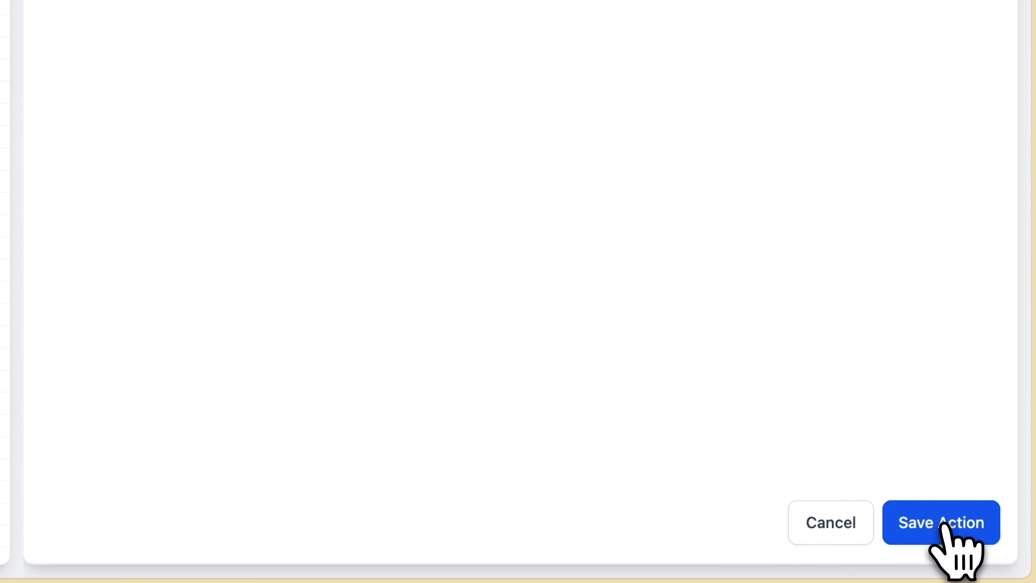
pyautogui.click(933, 525)
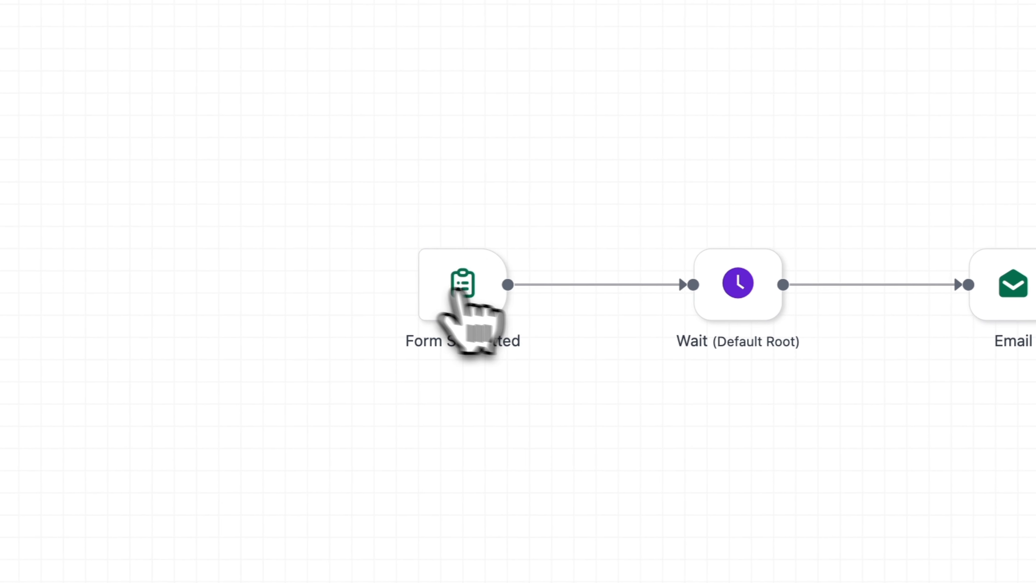